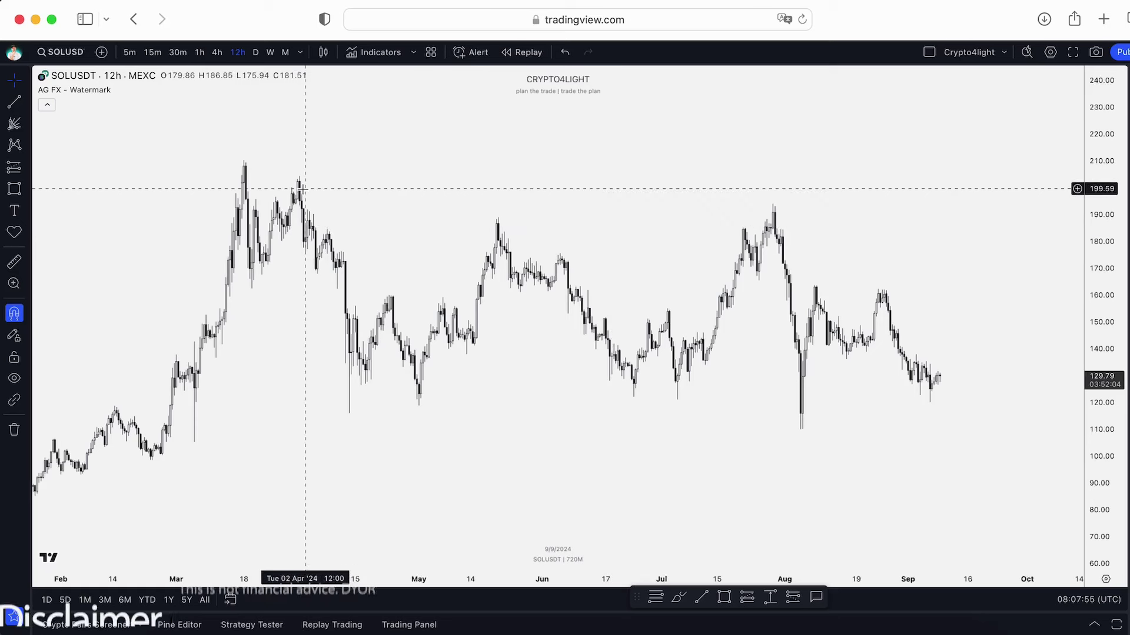
- Try Heikin Ashi and Line chart types, then return the SOLUSDT 12h chart to candlesticks
{"action": "left_click", "coordinate": [27, 125]}
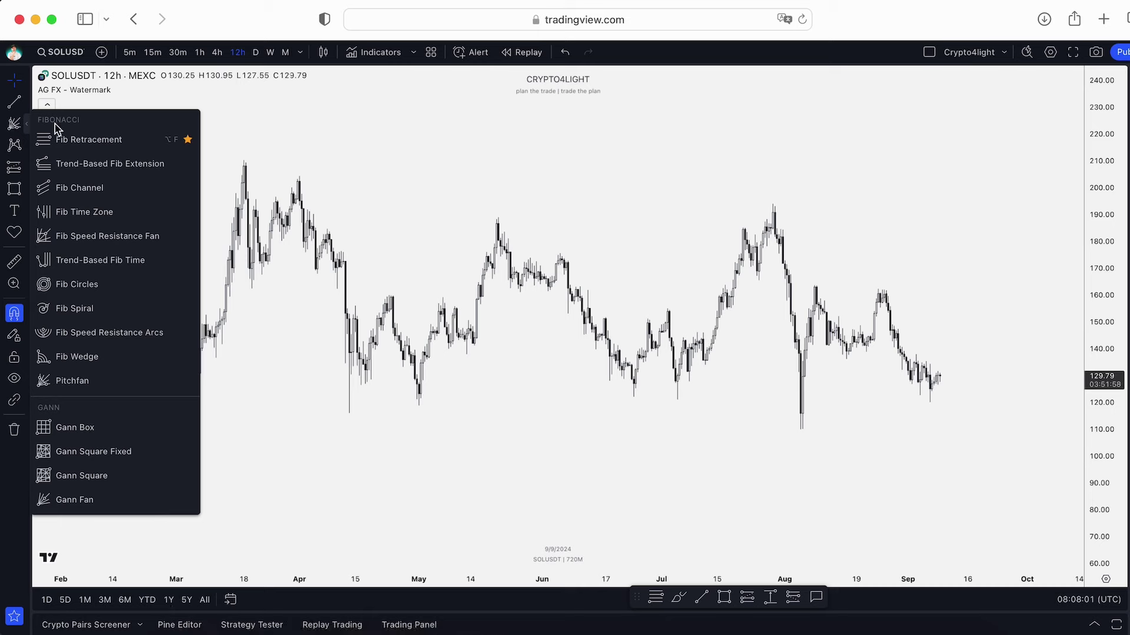
{"action": "left_click", "coordinate": [412, 153]}
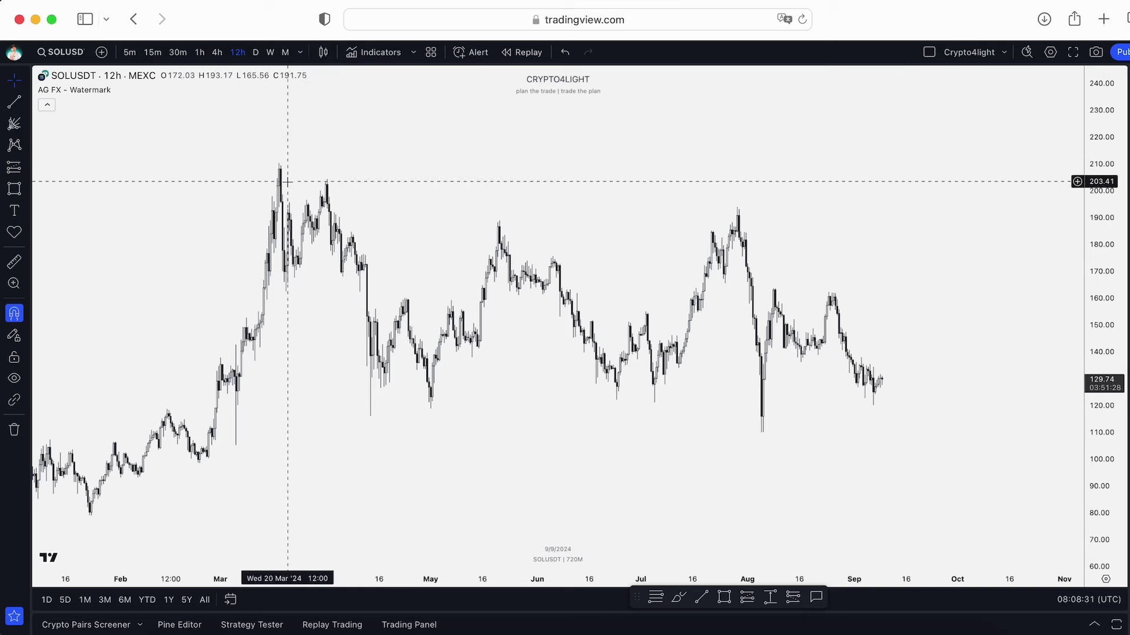
{"action": "left_click", "coordinate": [324, 53]}
{"action": "left_click", "coordinate": [360, 480]}
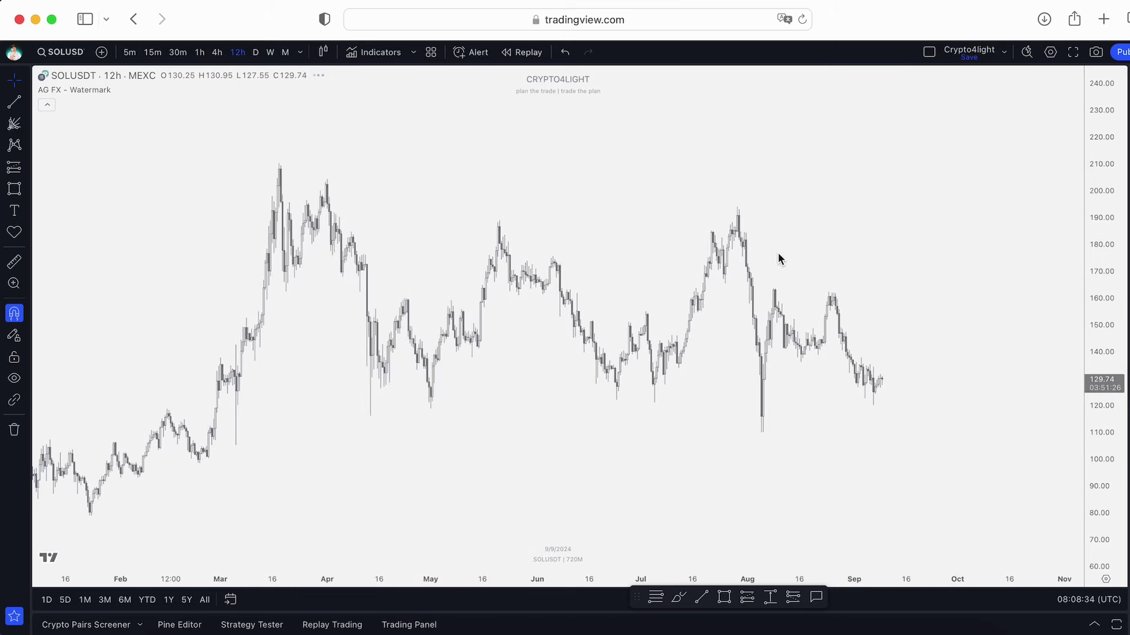
{"action": "scroll", "coordinate": [500, 159], "scroll_direction": "right", "scroll_amount": 2}
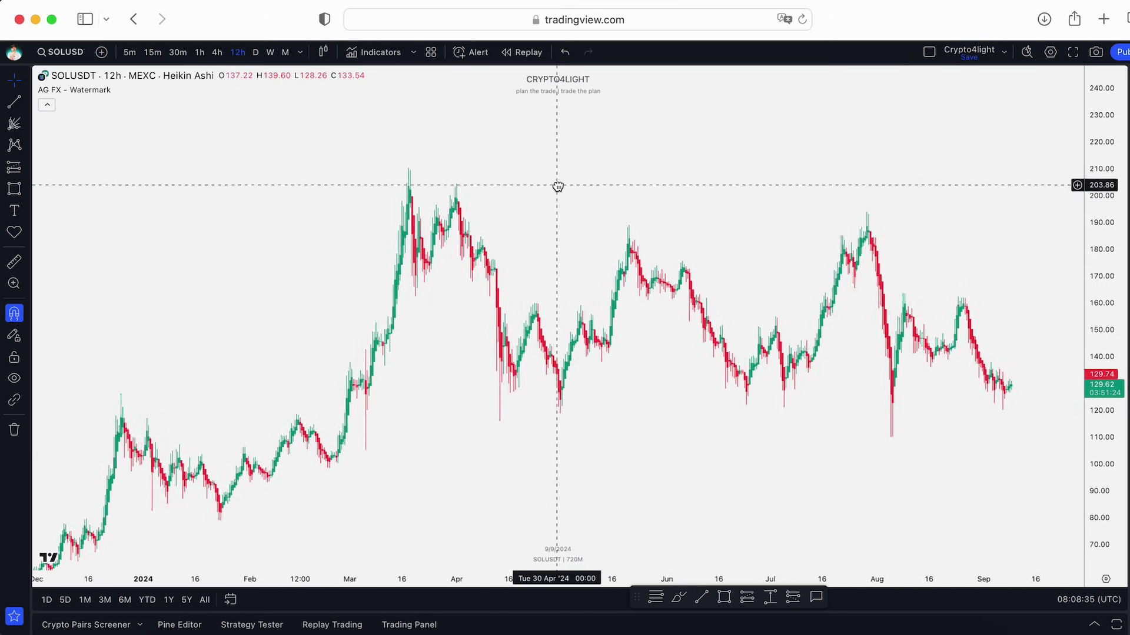
{"action": "left_click", "coordinate": [323, 52]}
{"action": "left_click", "coordinate": [345, 185]}
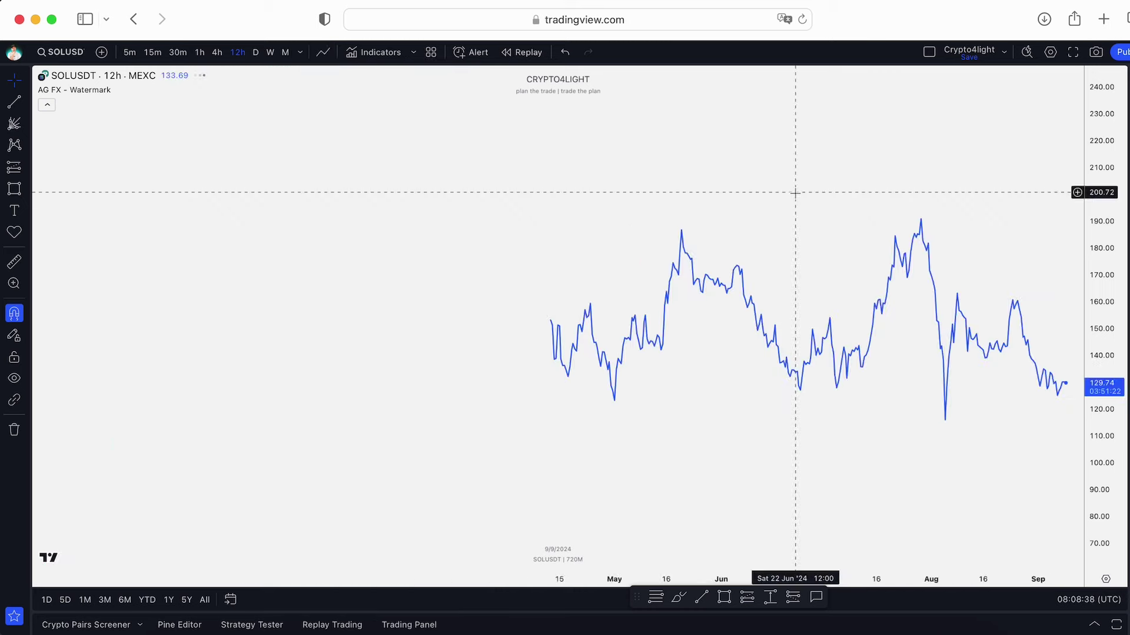
{"action": "left_click", "coordinate": [323, 52]}
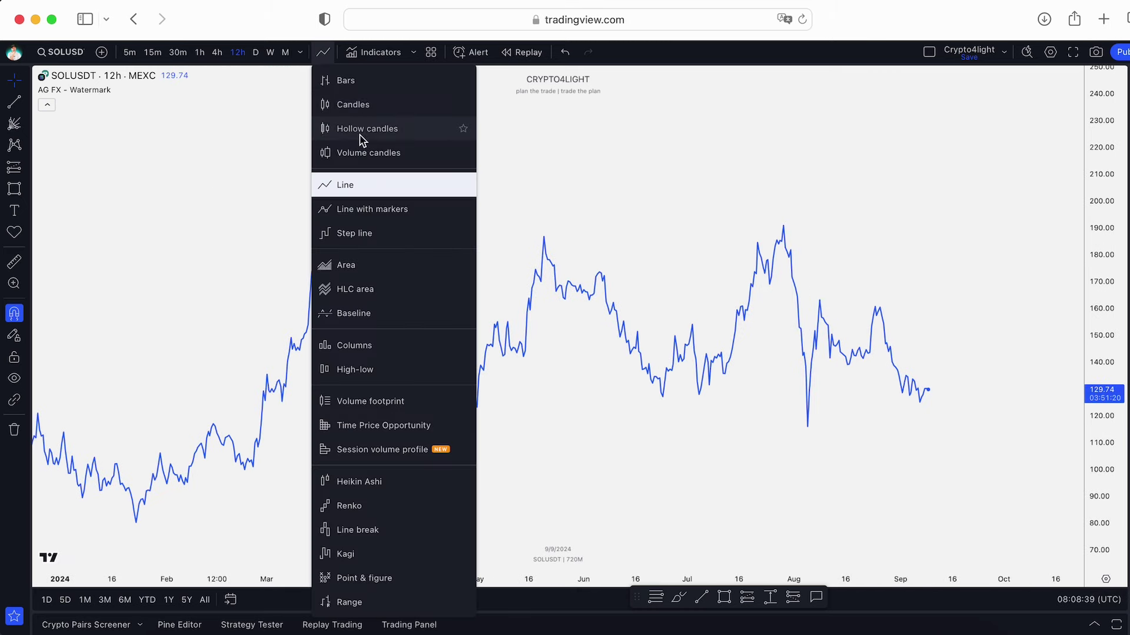
{"action": "left_click", "coordinate": [366, 106]}
- Pan the chart to reframe the price history and pick the Pitchfan tool
{"action": "left_click_drag", "start_coordinate": [570, 167], "coordinate": [542, 182]}
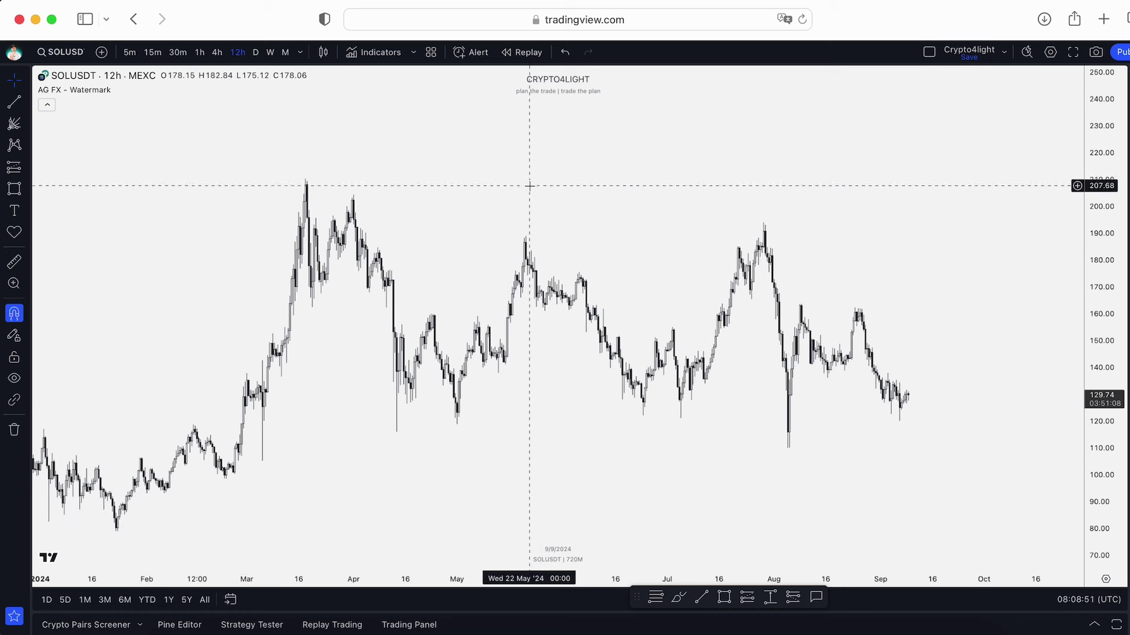
{"action": "scroll", "coordinate": [530, 188], "scroll_direction": "right", "scroll_amount": 2}
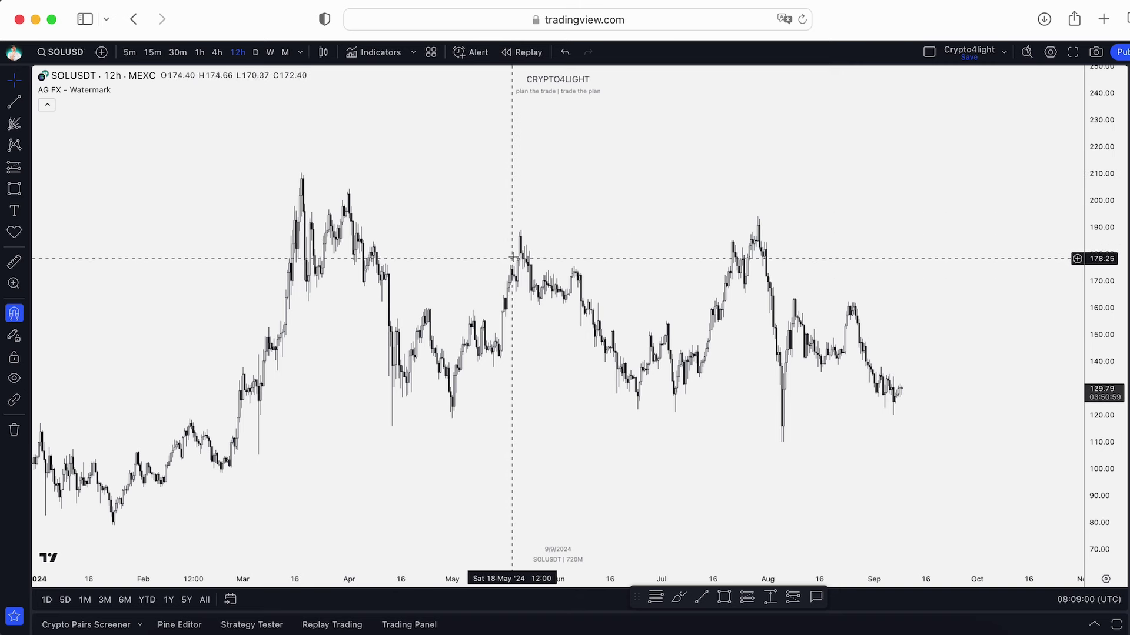
{"action": "left_click", "coordinate": [12, 125]}
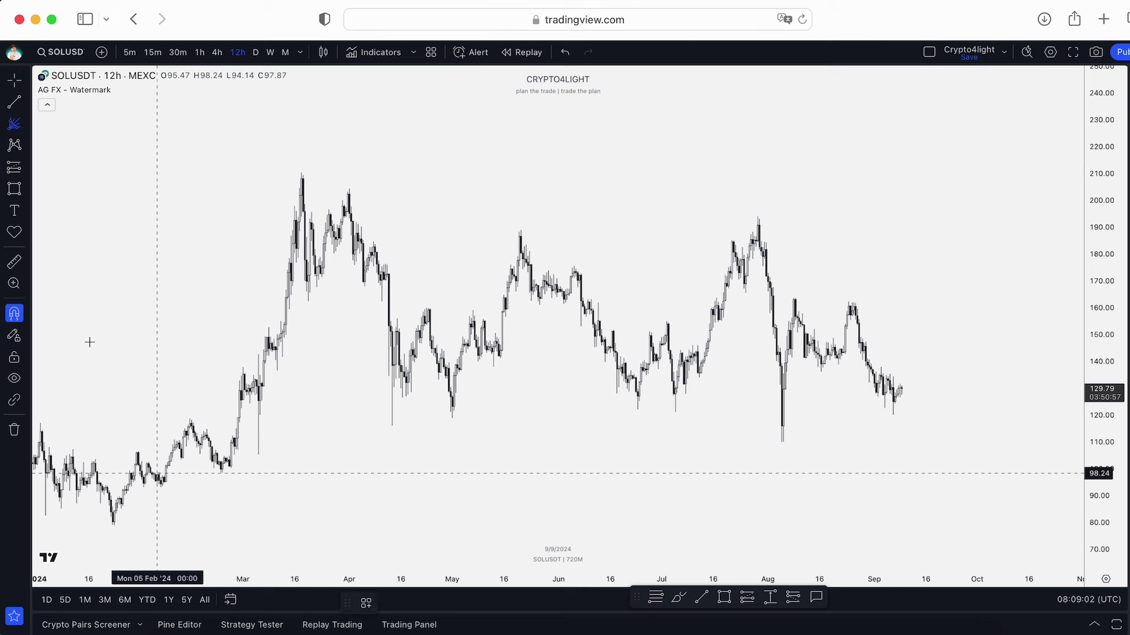
- Draw a Pitchfan through 210.29 (18 Mar), 116.00 (13 Apr) and 188.87 (21 May), then select it
{"action": "left_click", "coordinate": [301, 172]}
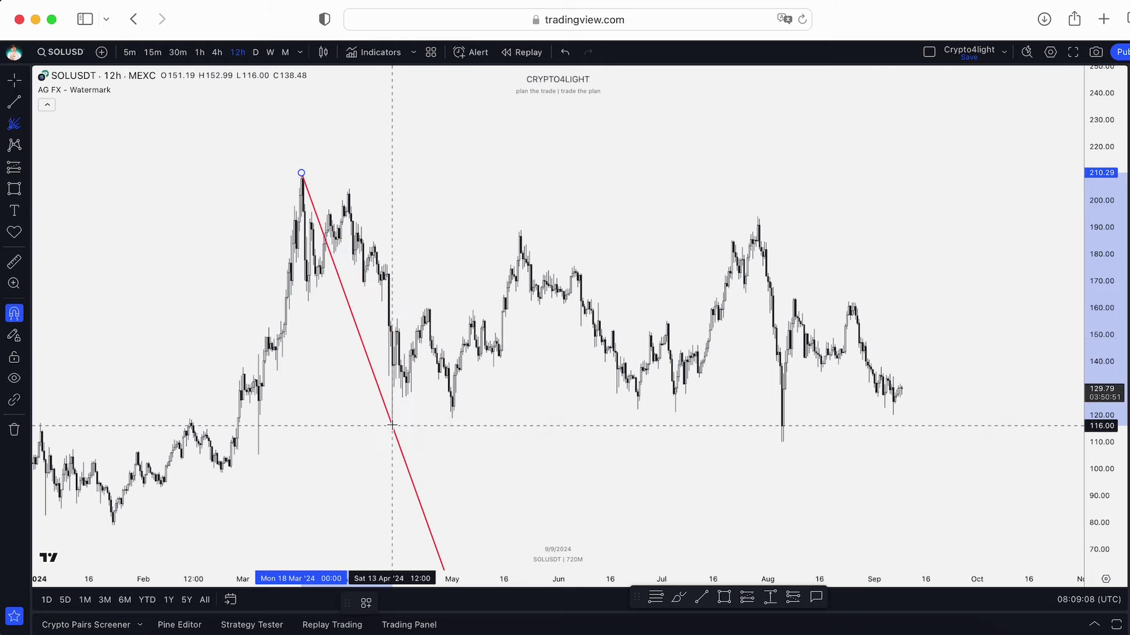
{"action": "left_click", "coordinate": [392, 424]}
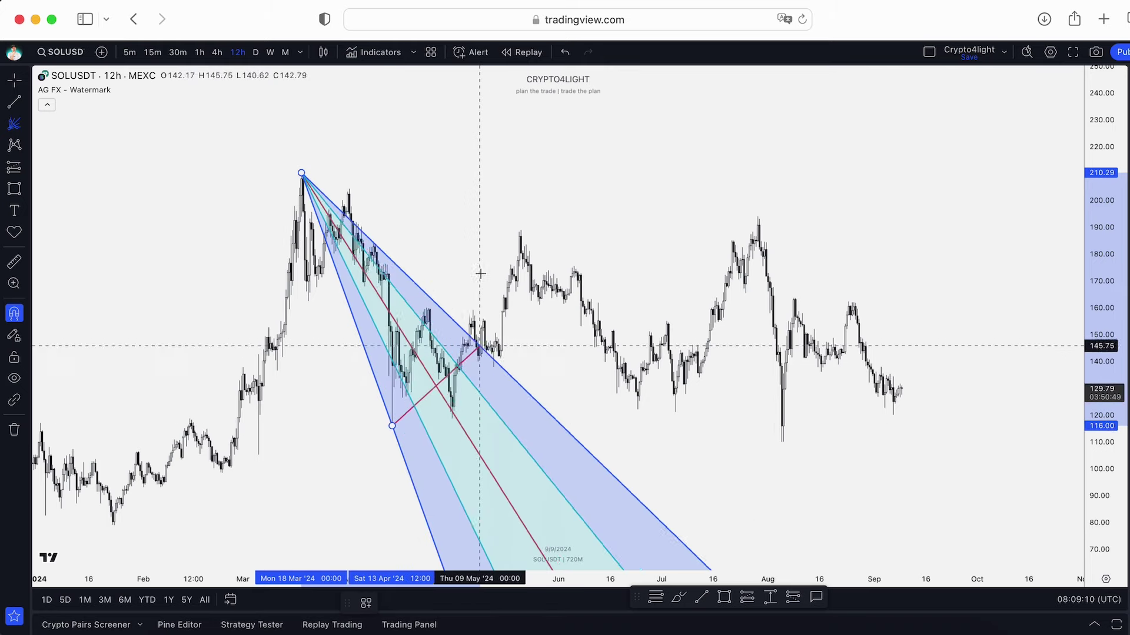
{"action": "left_click", "coordinate": [521, 230]}
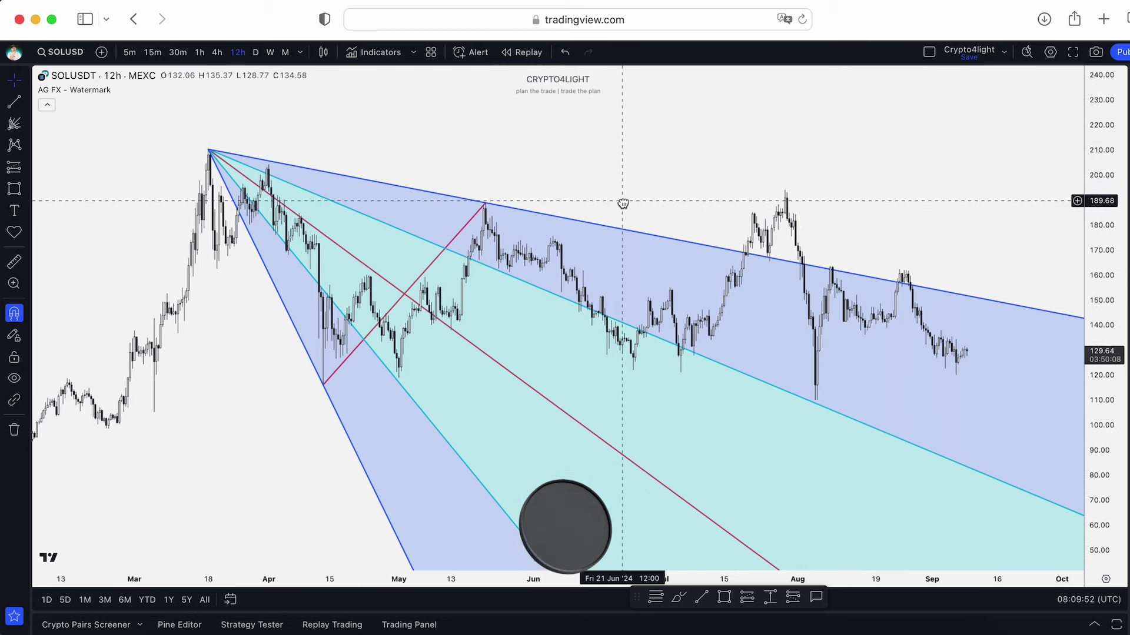
{"action": "left_click_drag", "start_coordinate": [620, 200], "coordinate": [641, 220]}
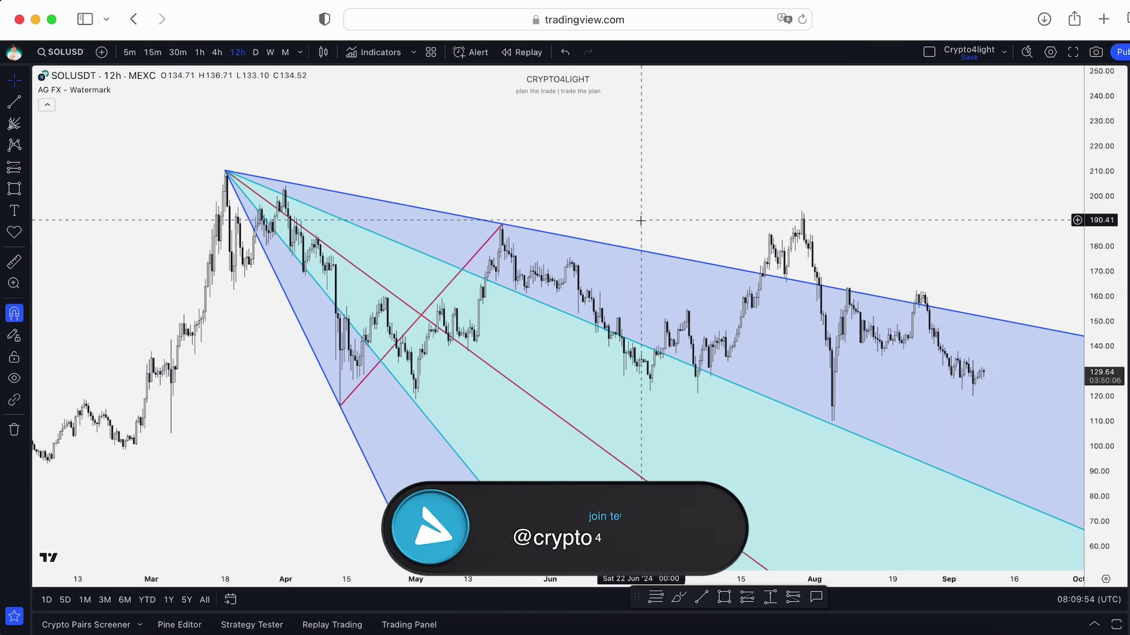
{"action": "left_click", "coordinate": [472, 360]}
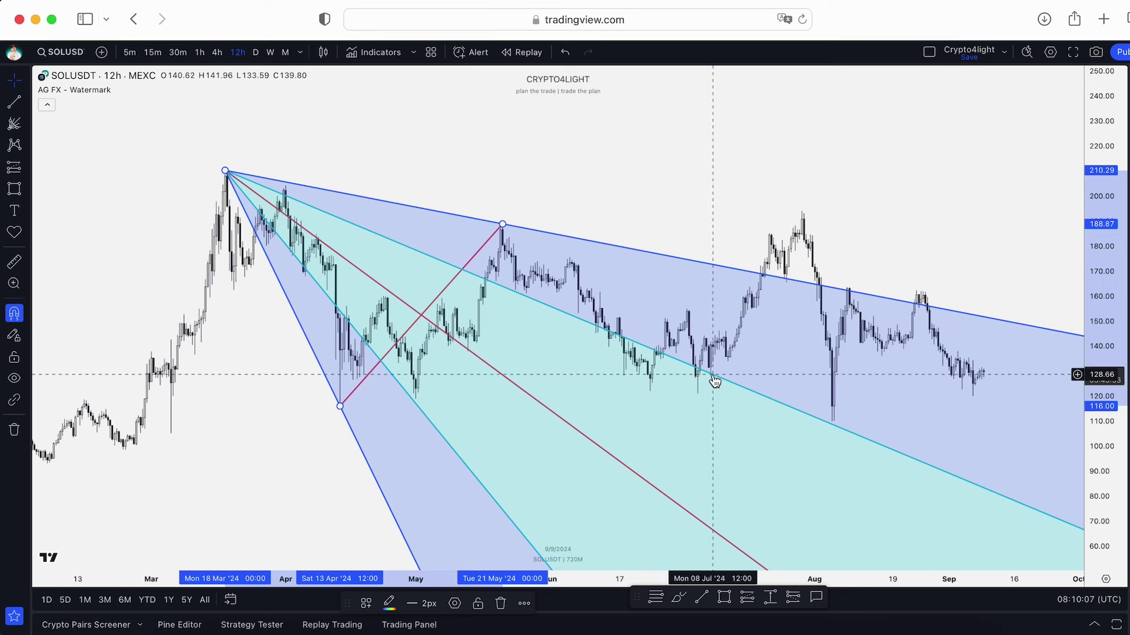
- In the Pitchfan settings, switch off the 0.382 and 0.618 levels so only 0.5 and 1 remain
{"action": "double_click", "coordinate": [845, 294]}
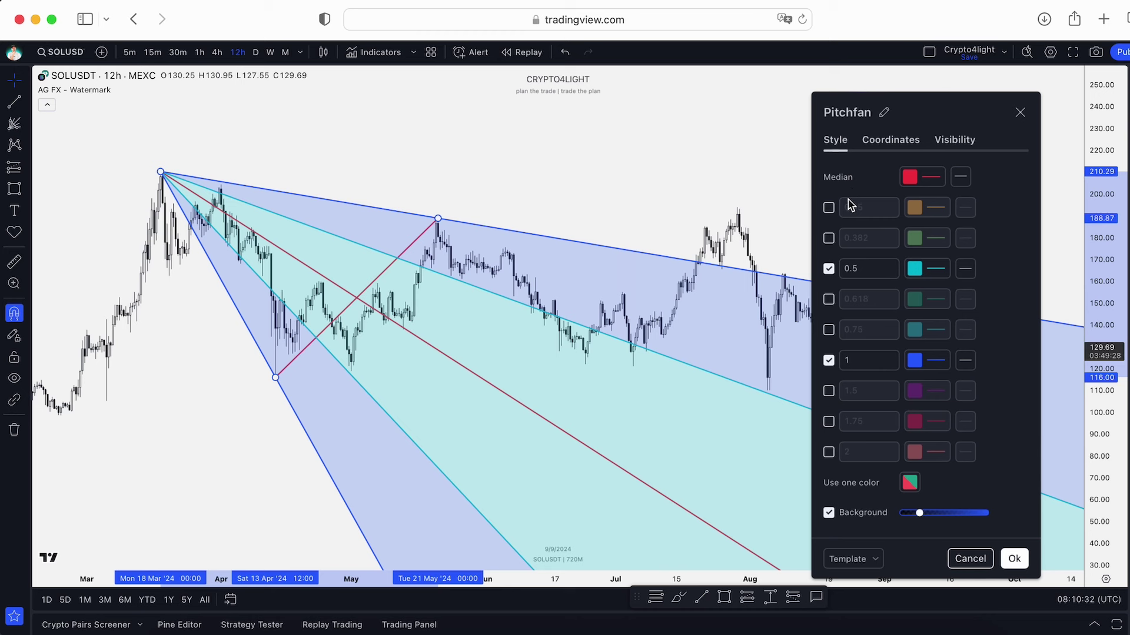
{"action": "left_click", "coordinate": [828, 207]}
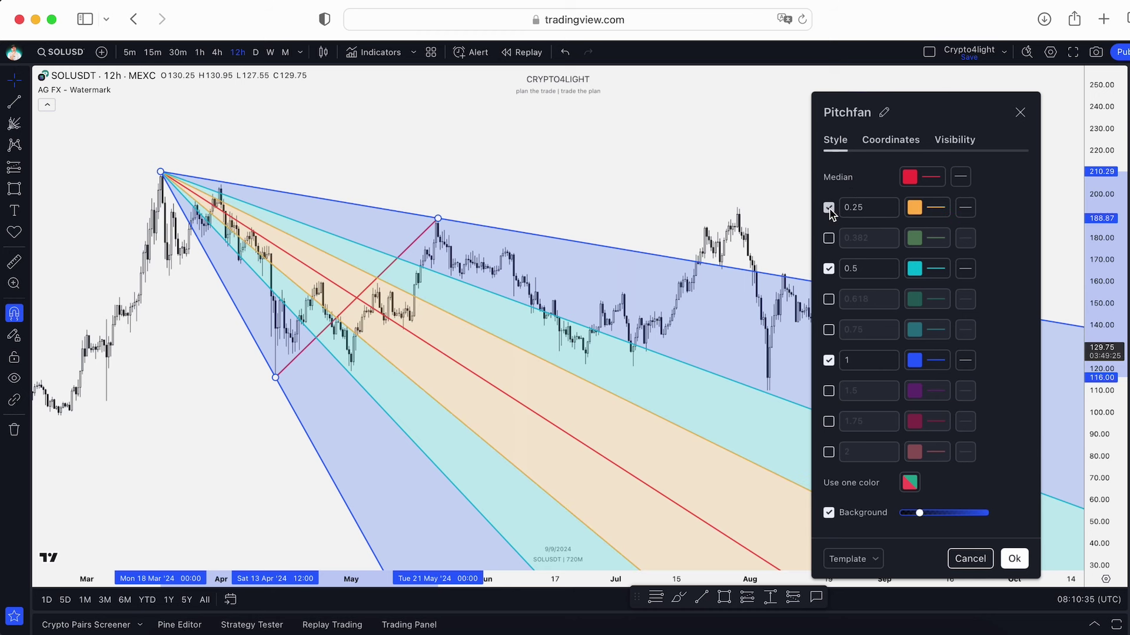
{"action": "left_click", "coordinate": [828, 208]}
{"action": "left_click", "coordinate": [828, 239]}
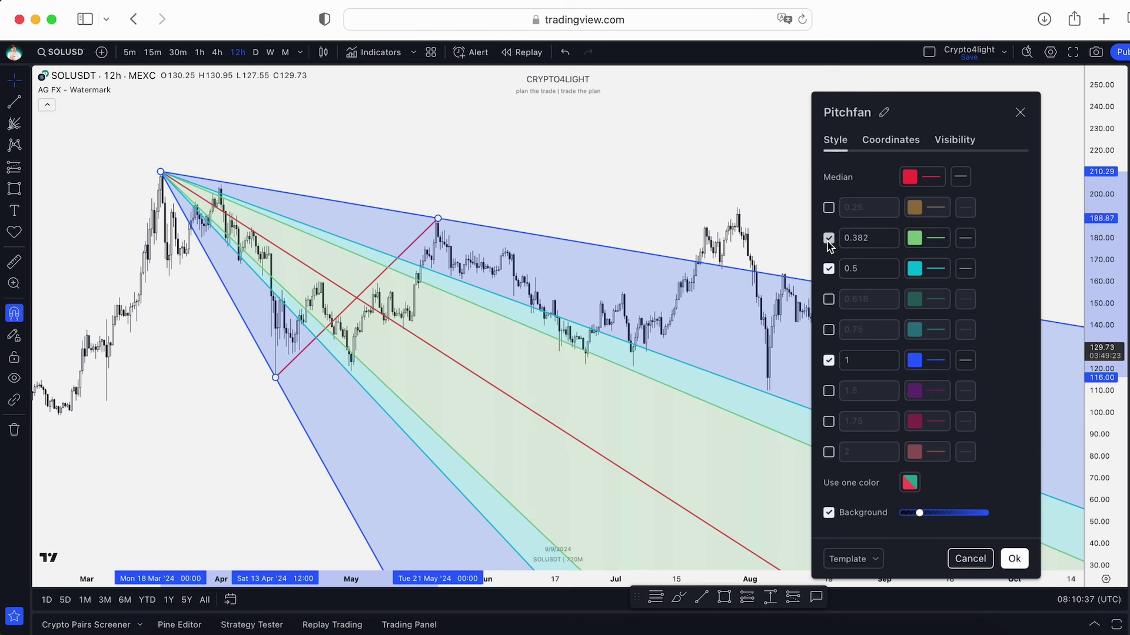
{"action": "left_click", "coordinate": [829, 240]}
{"action": "left_click", "coordinate": [829, 239]}
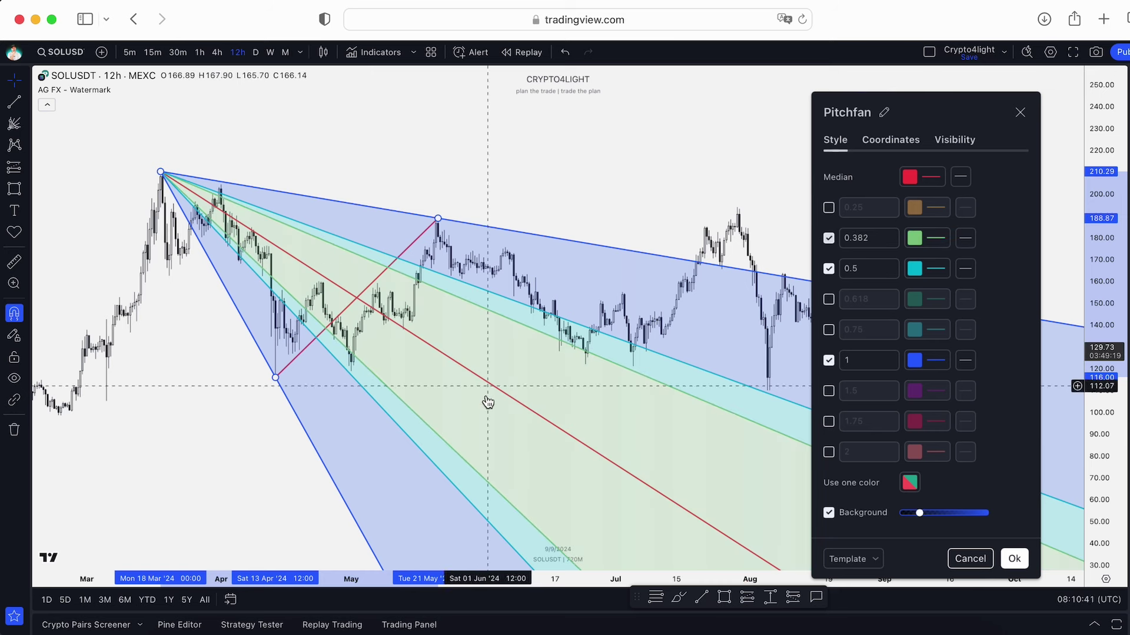
{"action": "left_click", "coordinate": [829, 238]}
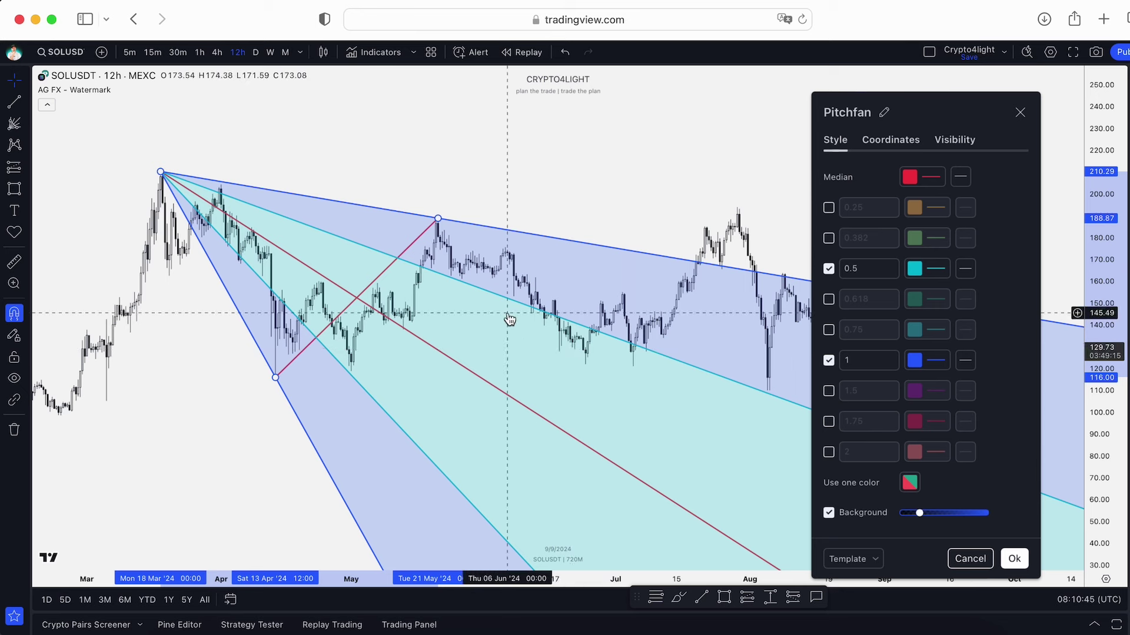
{"action": "left_click", "coordinate": [829, 238]}
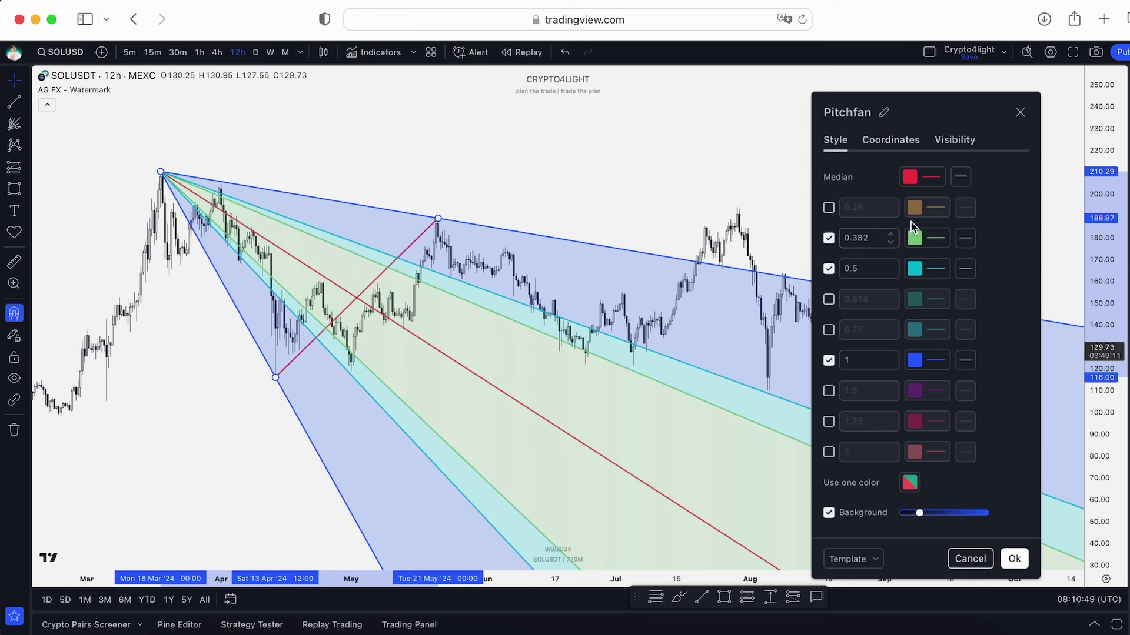
{"action": "left_click", "coordinate": [829, 238]}
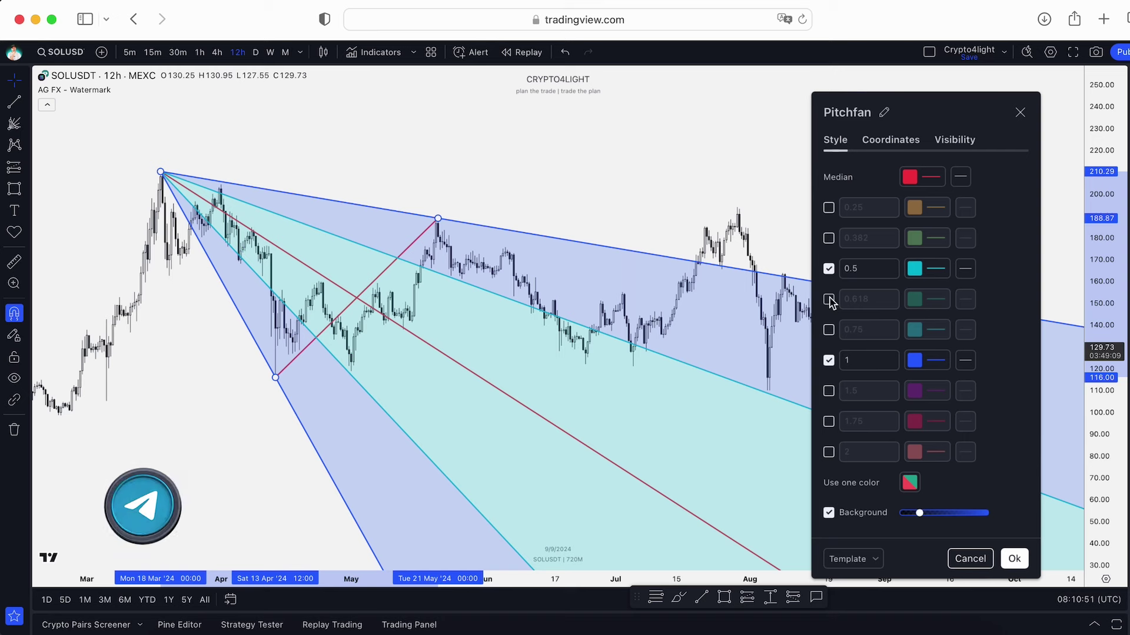
{"action": "left_click", "coordinate": [829, 299]}
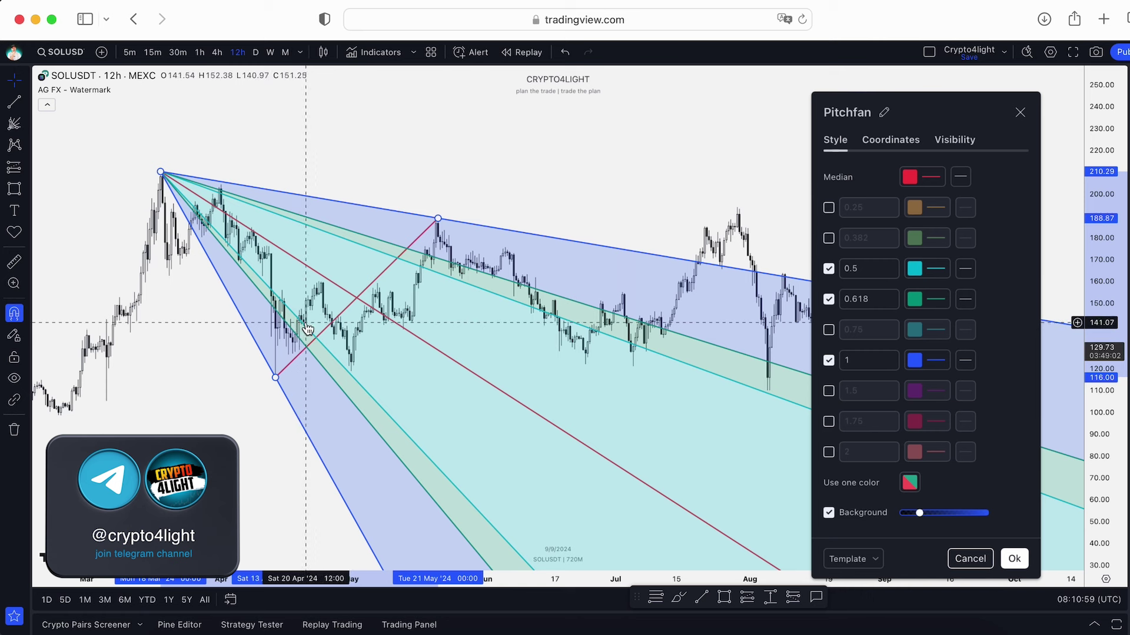
{"action": "left_click", "coordinate": [830, 299]}
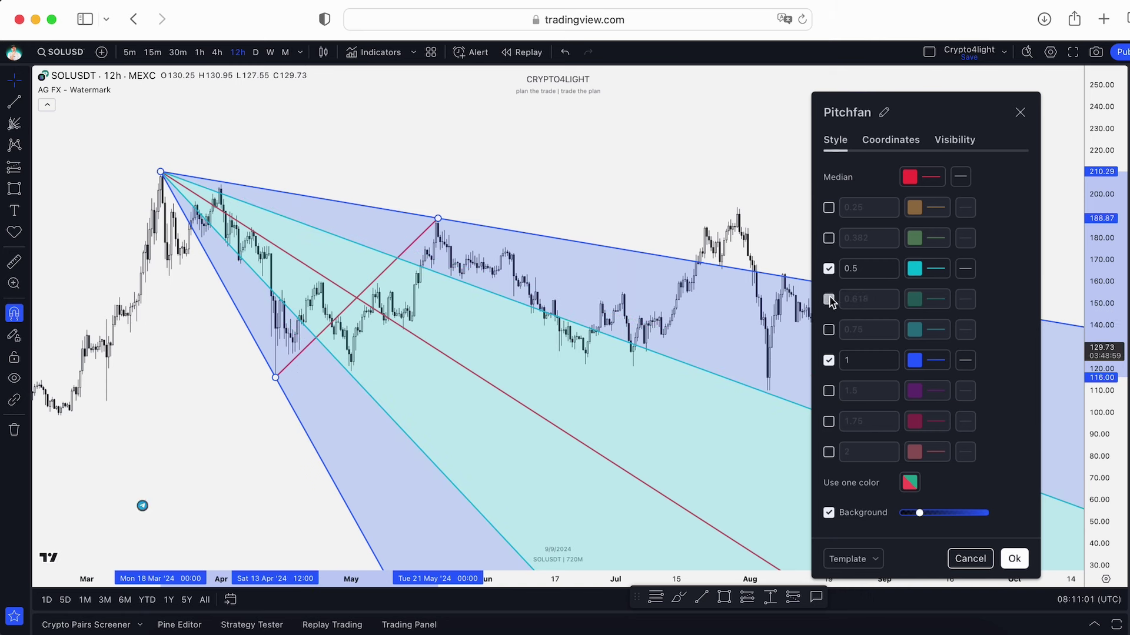
- Enable the 0.75 level and a 1.618 level (changed from 1.5), then apply the settings
{"action": "left_click", "coordinate": [829, 330]}
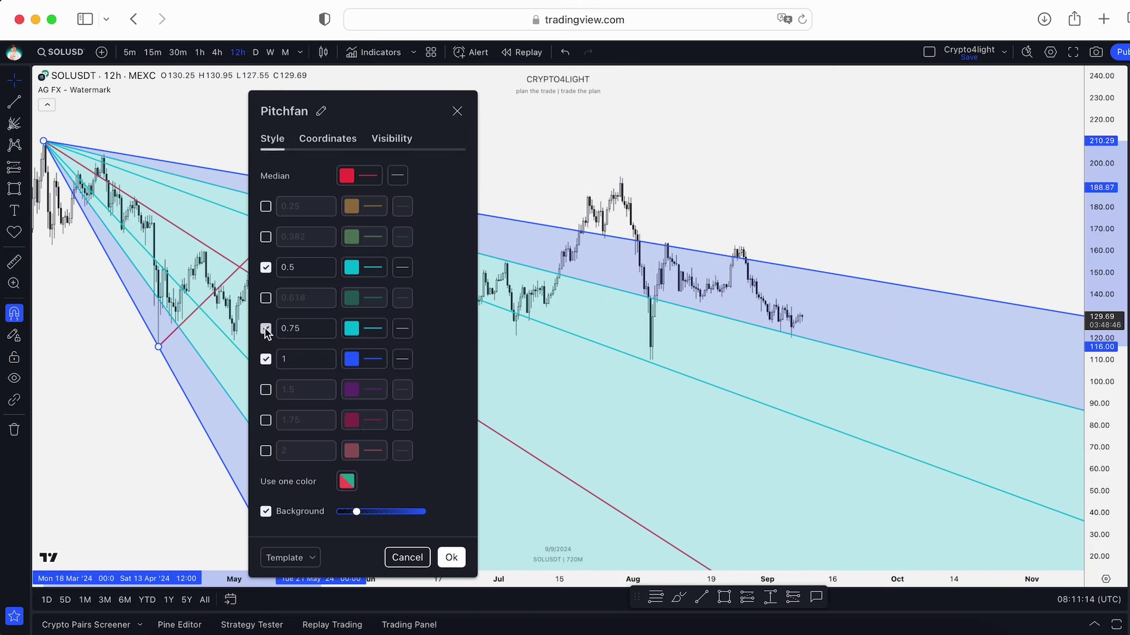
{"action": "left_click", "coordinate": [266, 329]}
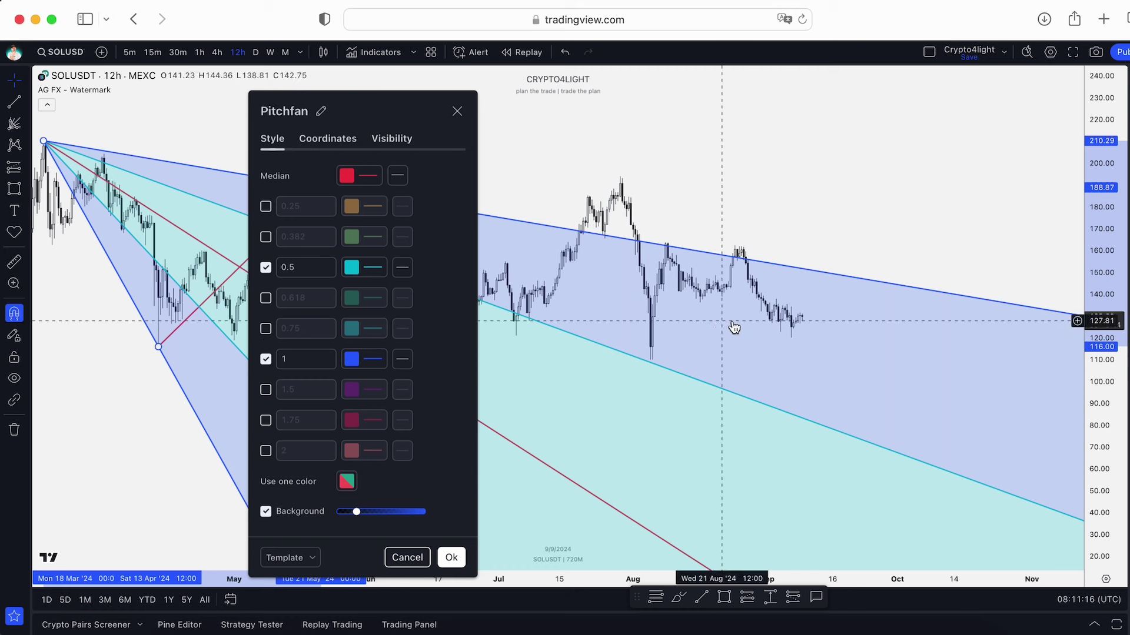
{"action": "left_click", "coordinate": [266, 330]}
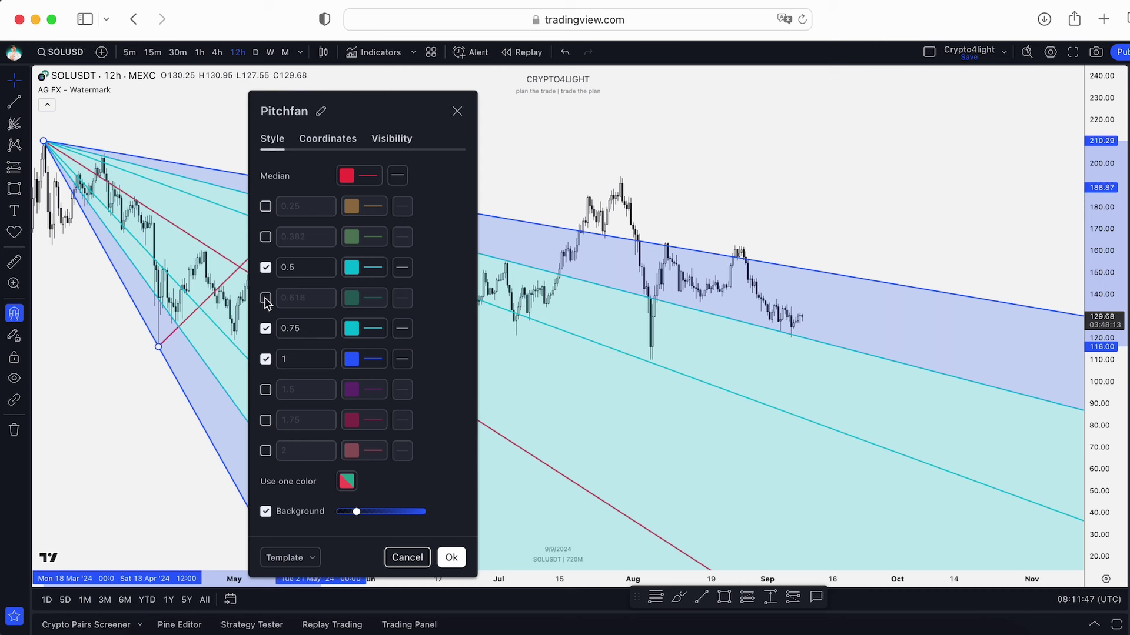
{"action": "left_click", "coordinate": [266, 390]}
{"action": "left_click", "coordinate": [306, 388]}
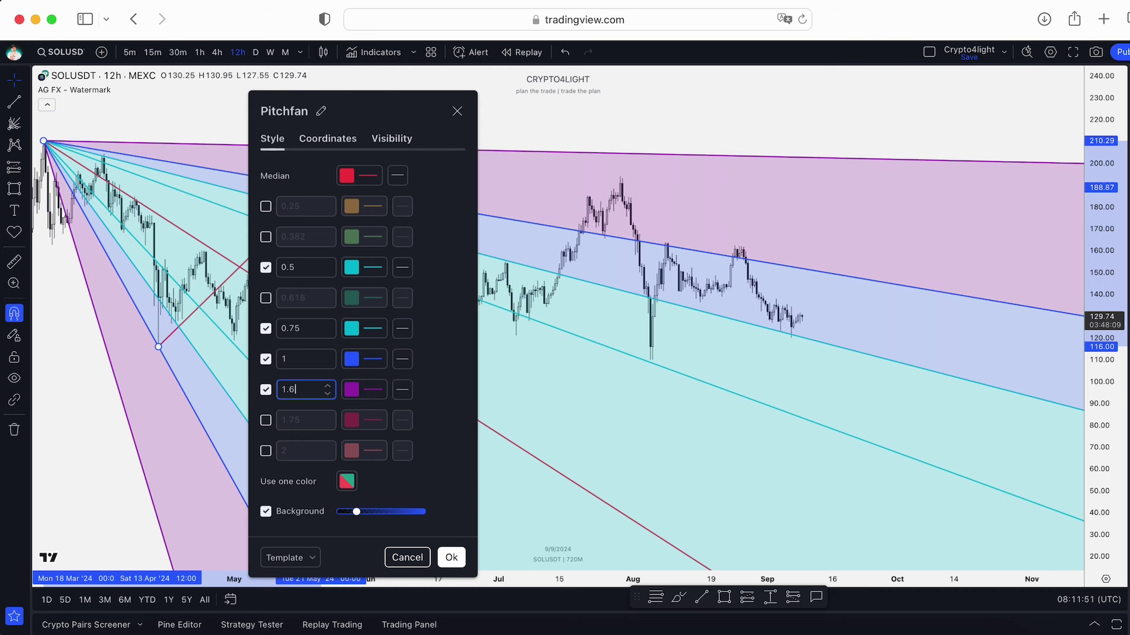
{"action": "left_click", "coordinate": [446, 351]}
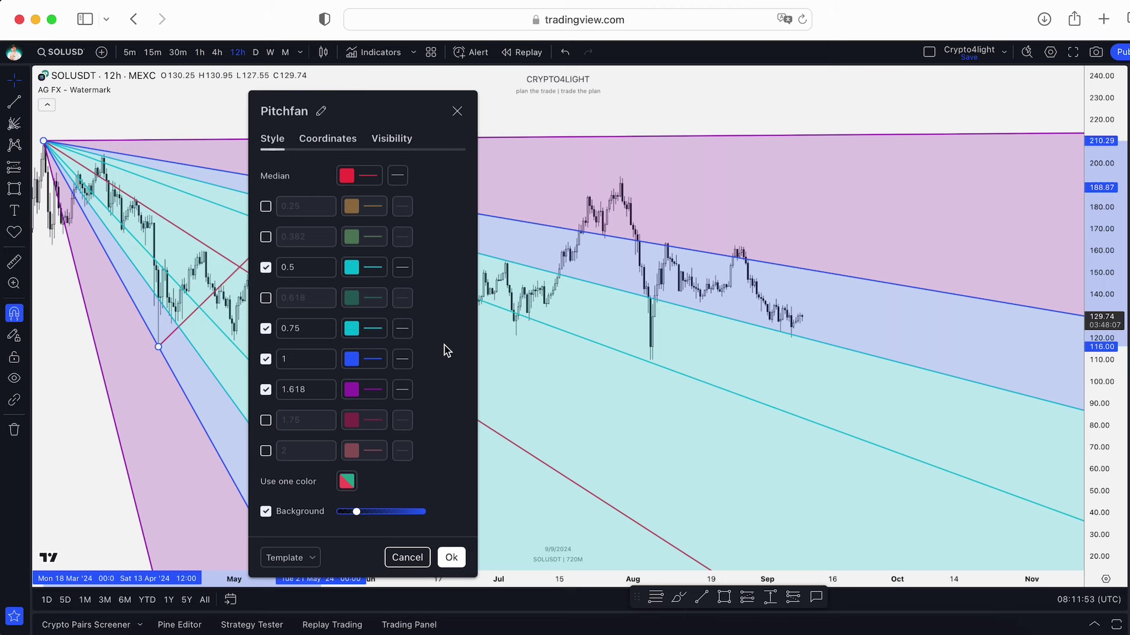
{"action": "left_click", "coordinate": [452, 557]}
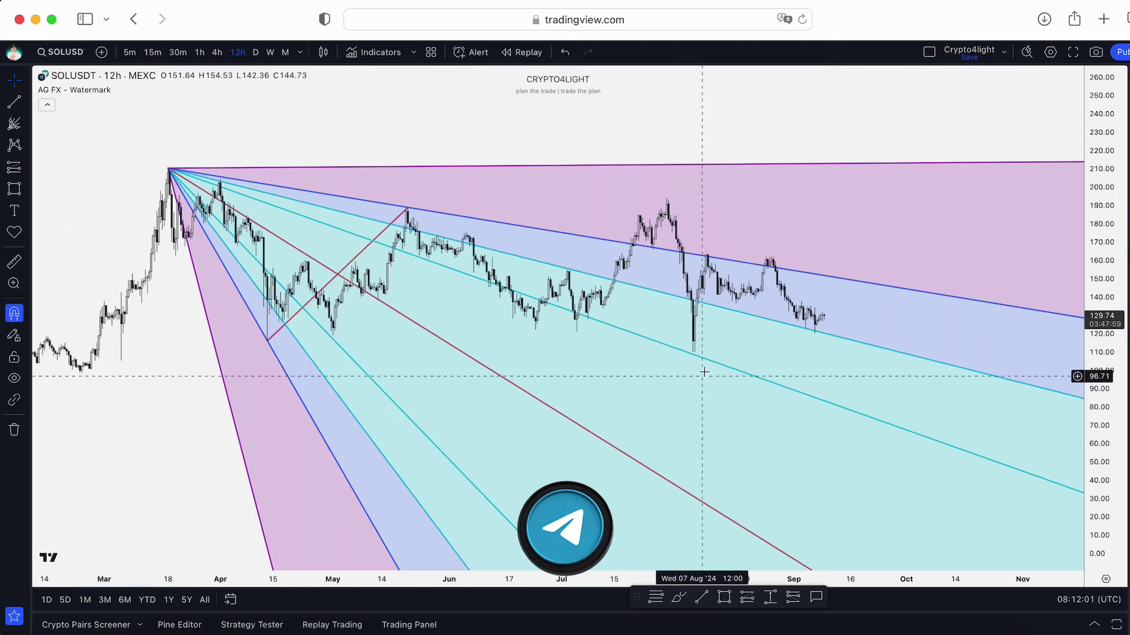
- Pan the chart, turn off the magnet and stretch the price scale so the whole Pitchfan fits
{"action": "left_click_drag", "start_coordinate": [832, 277], "coordinate": [738, 314]}
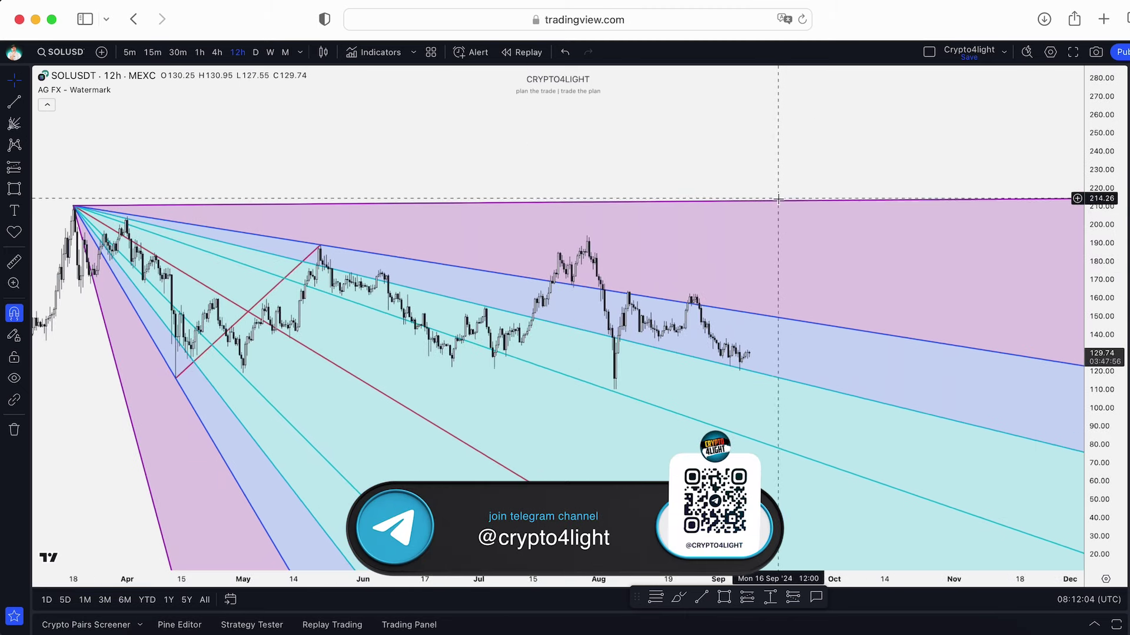
{"action": "left_click", "coordinate": [107, 223]}
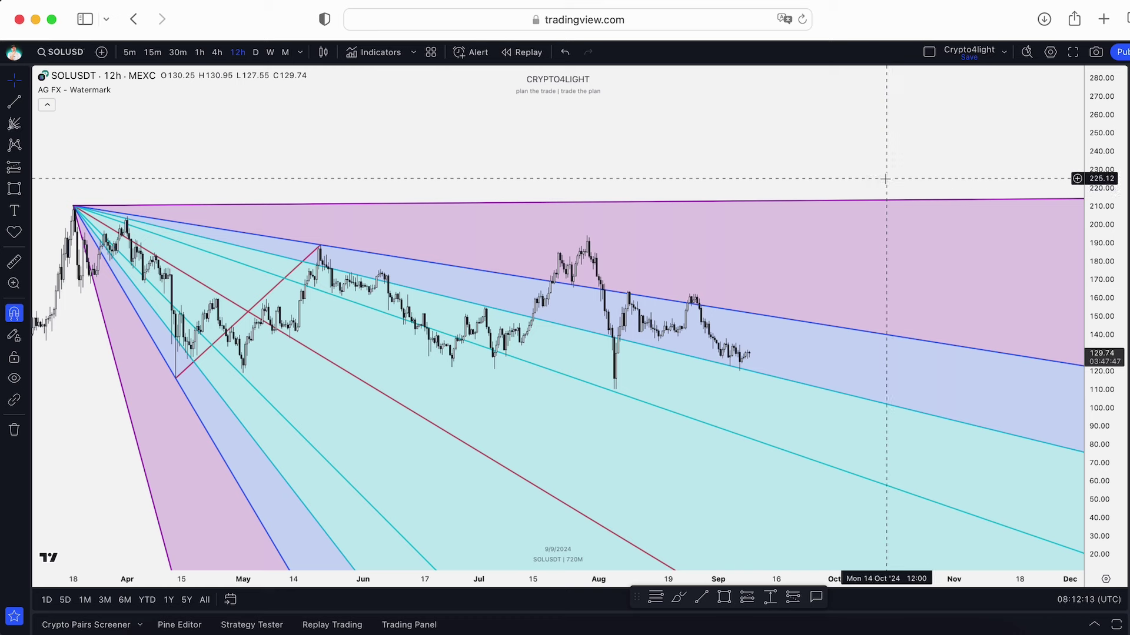
{"action": "scroll", "coordinate": [813, 265], "scroll_direction": "down", "scroll_amount": 3}
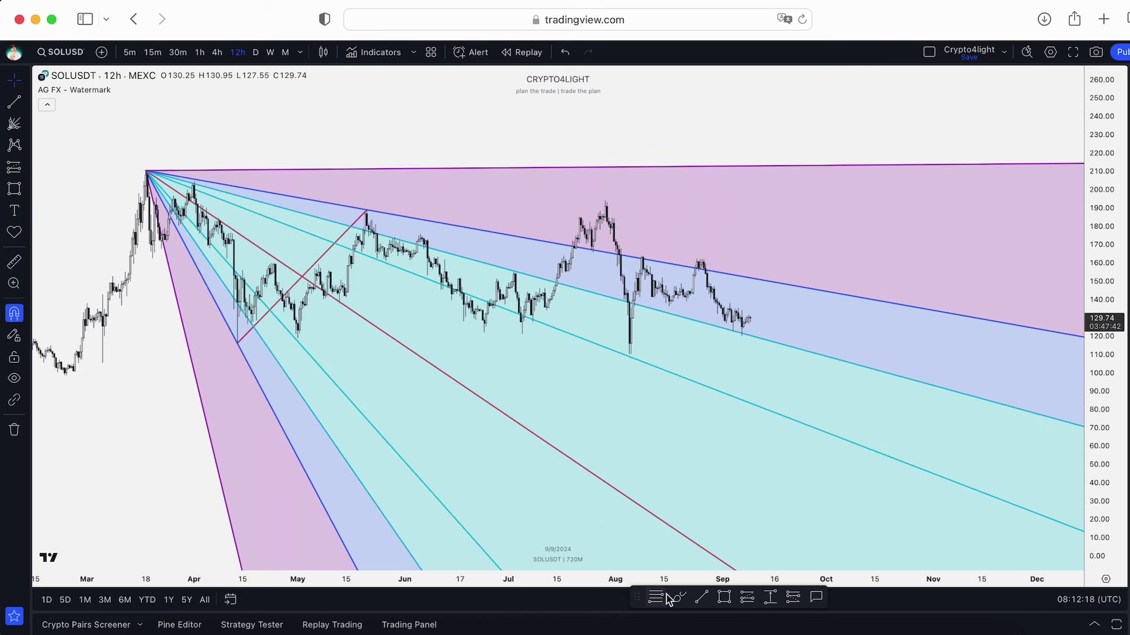
{"action": "left_click", "coordinate": [13, 312]}
{"action": "mouse_move", "coordinate": [751, 318]}
{"action": "left_mouse_down"}
{"action": "mouse_move", "coordinate": [775, 281]}
{"action": "mouse_move", "coordinate": [790, 331]}
{"action": "mouse_move", "coordinate": [815, 323]}
{"action": "mouse_move", "coordinate": [836, 296]}
{"action": "mouse_move", "coordinate": [877, 449]}
{"action": "left_mouse_up"}
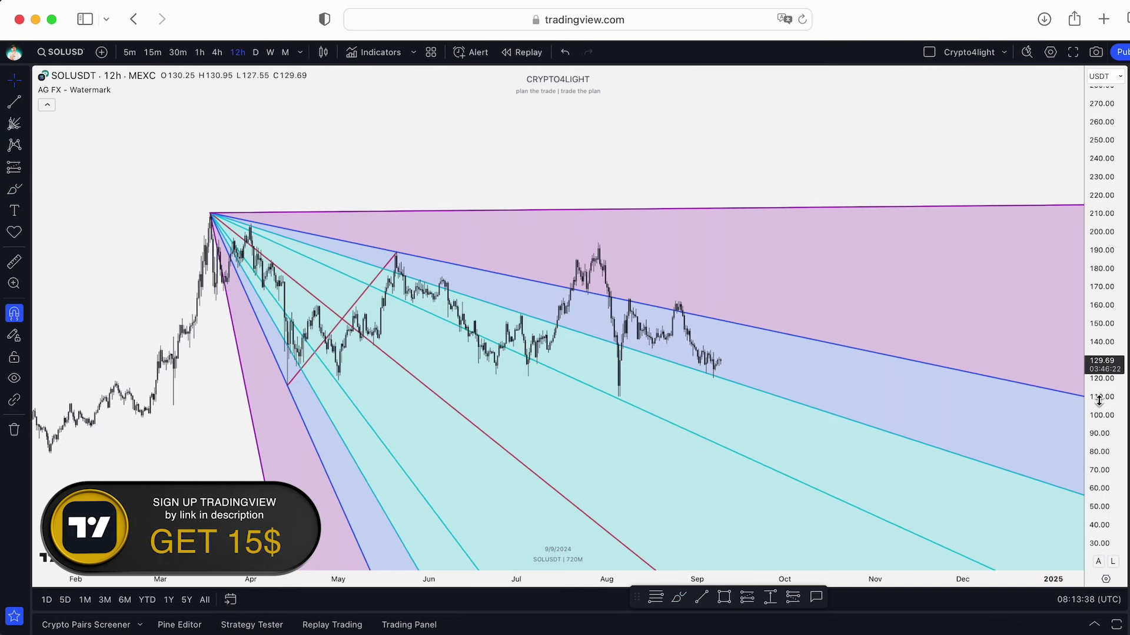
{"action": "left_click_drag", "start_coordinate": [1099, 400], "coordinate": [1090, 350]}
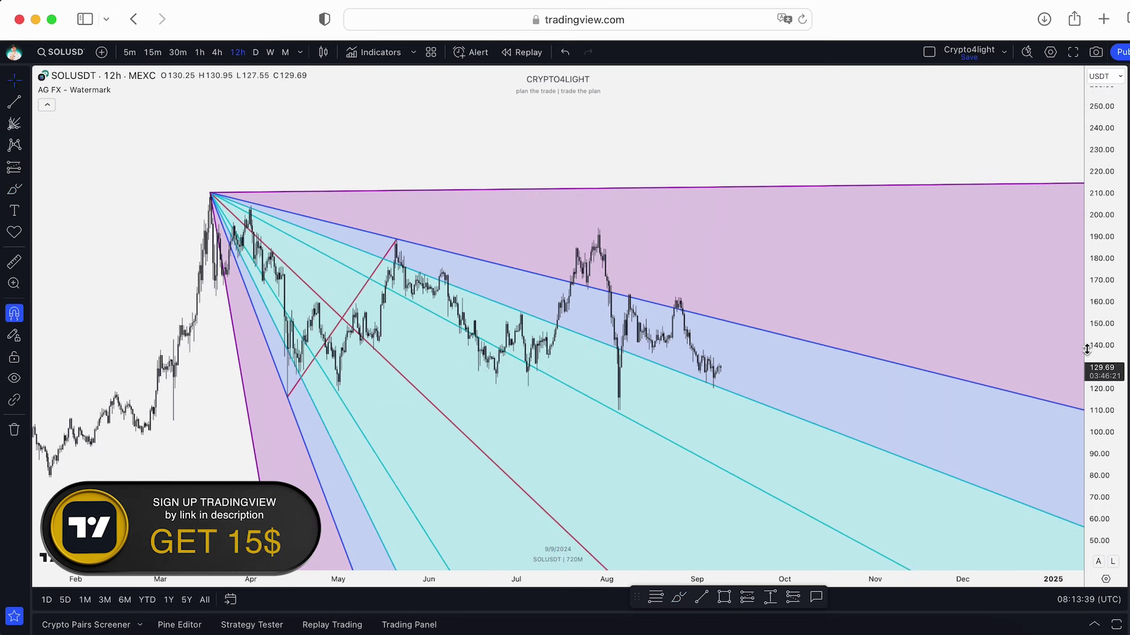